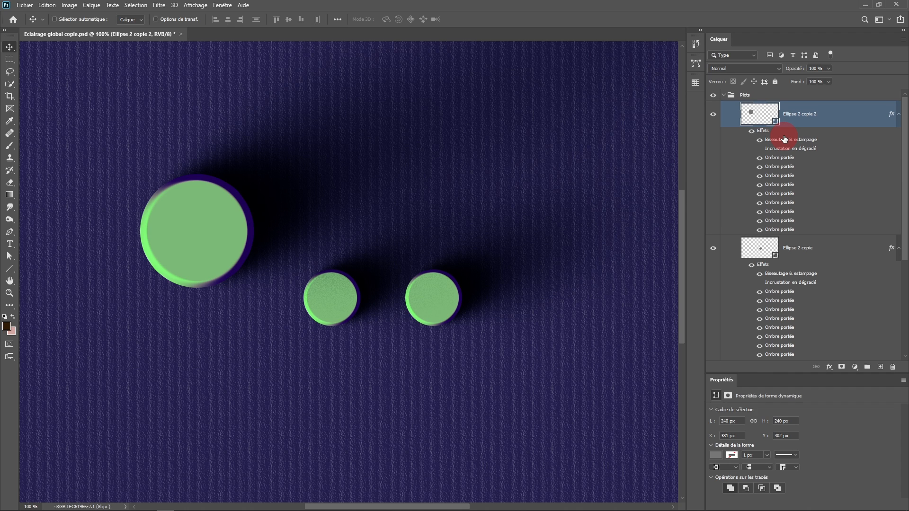
Compare the large circle with and without its layer effects and set its fill opacity to 0 %.
{"action": "left_click", "coordinate": [752, 133]}
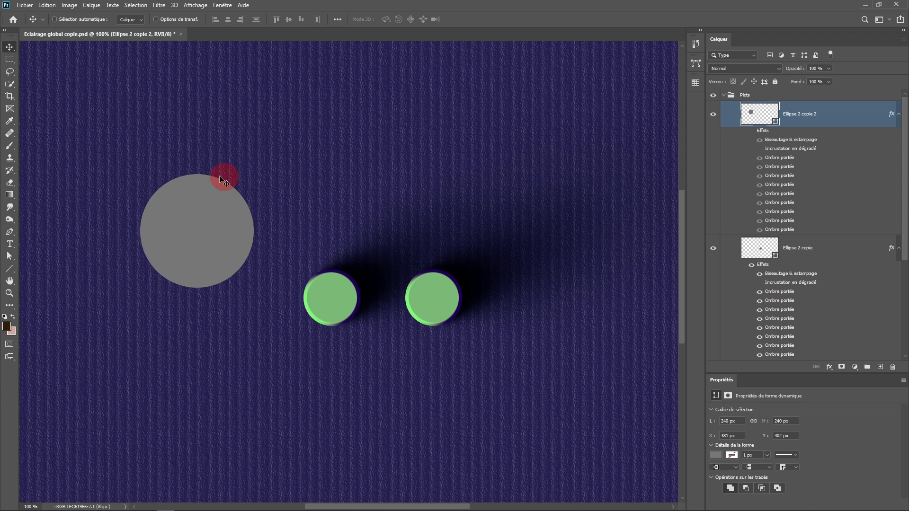
{"action": "left_click", "coordinate": [751, 130]}
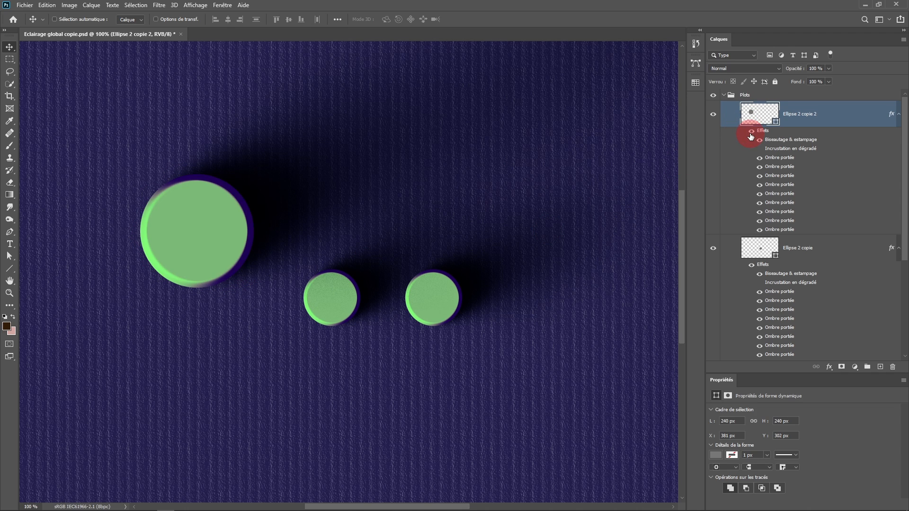
{"action": "left_click_drag", "start_coordinate": [797, 81], "coordinate": [751, 84]}
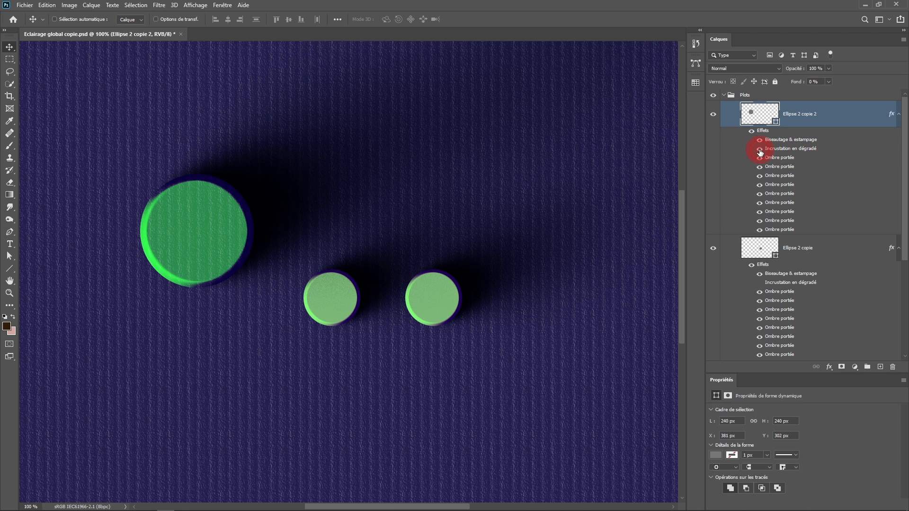
Enable the gradient overlay on the large circle and set the overlay's opacity to 100 %.
{"action": "left_click", "coordinate": [760, 150]}
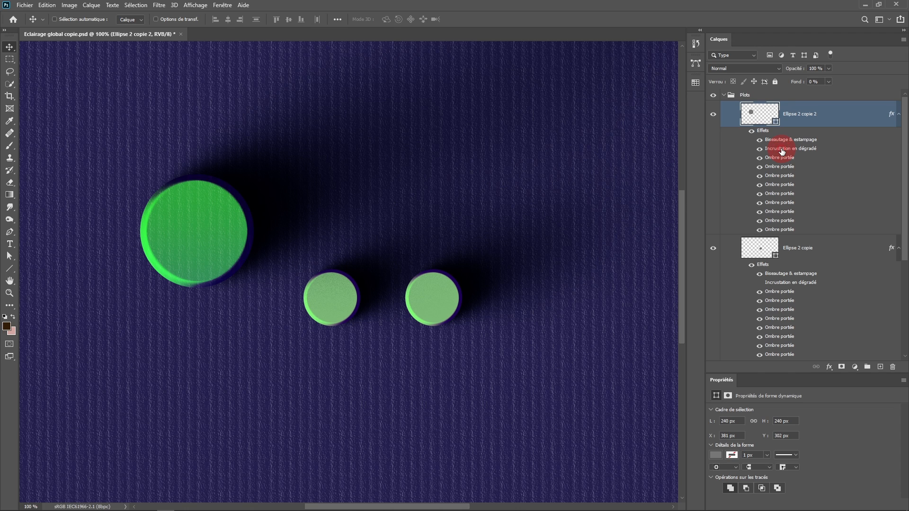
{"action": "double_click", "coordinate": [782, 152]}
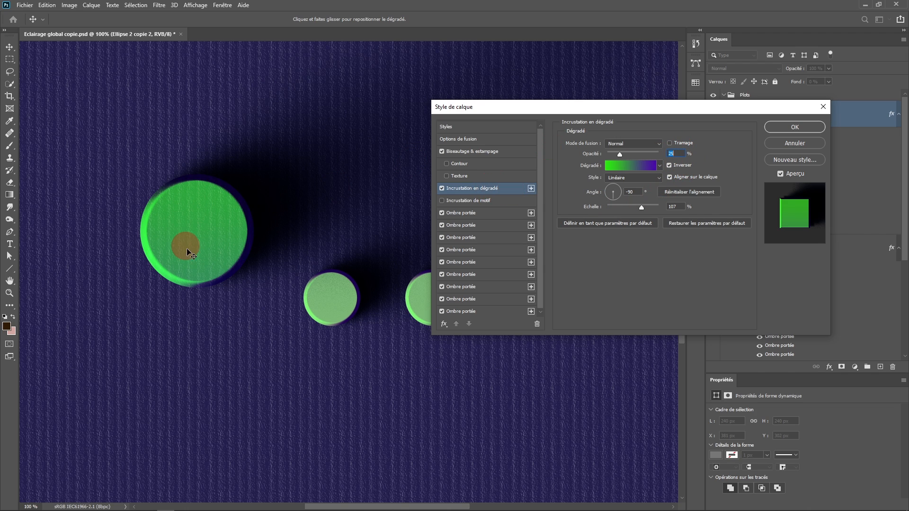
{"action": "left_click_drag", "start_coordinate": [620, 155], "coordinate": [697, 166]}
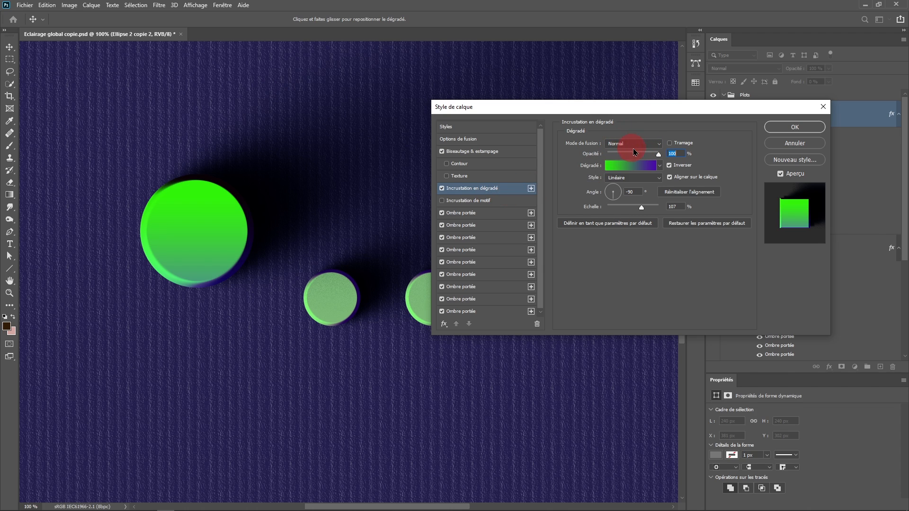
{"action": "left_click", "coordinate": [660, 146]}
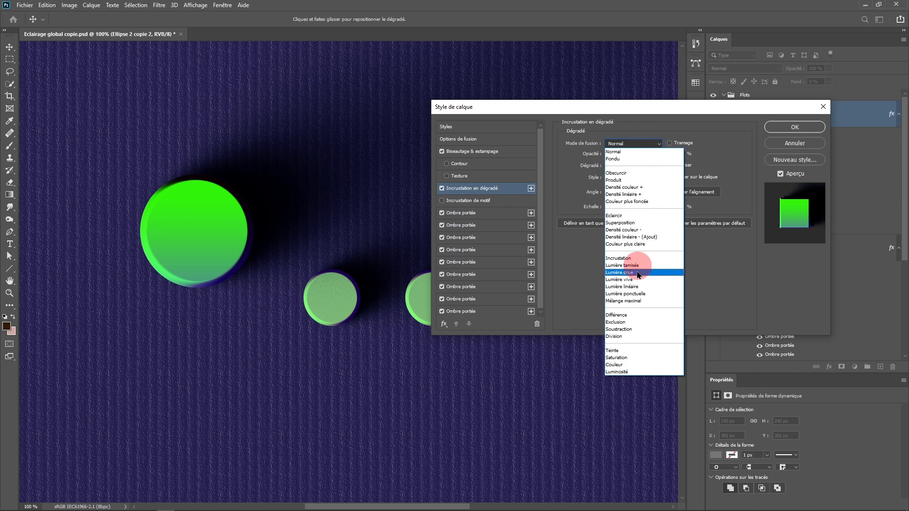
{"action": "left_click", "coordinate": [647, 110]}
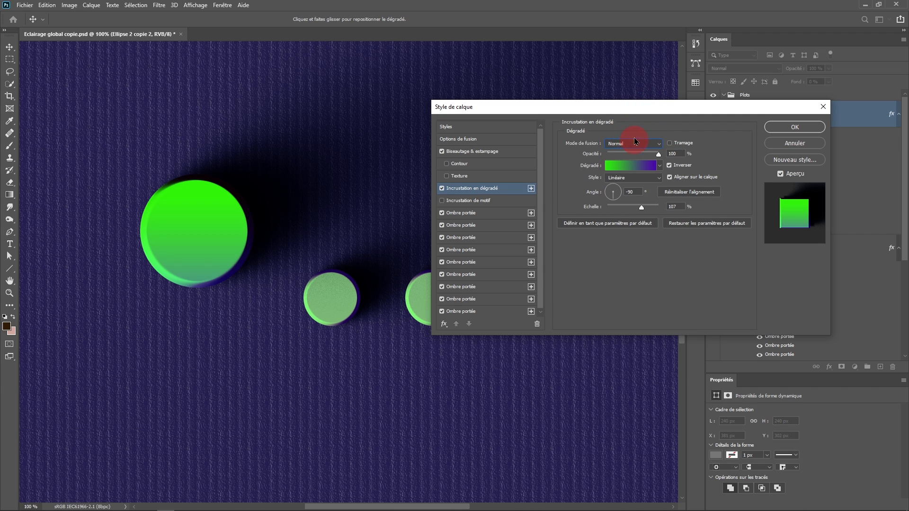
{"action": "left_click_drag", "start_coordinate": [650, 111], "coordinate": [504, 73]}
{"action": "left_click", "coordinate": [499, 109]}
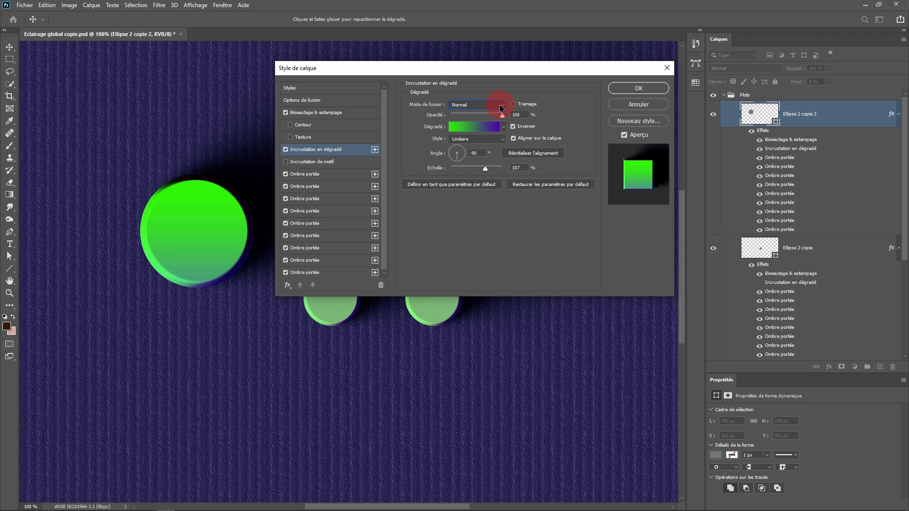
{"action": "left_click", "coordinate": [500, 107]}
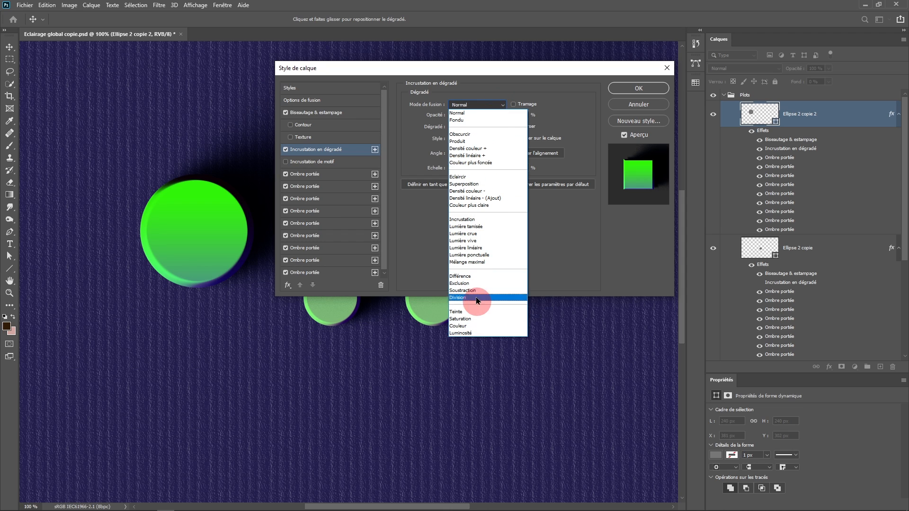
{"action": "left_click", "coordinate": [494, 75]}
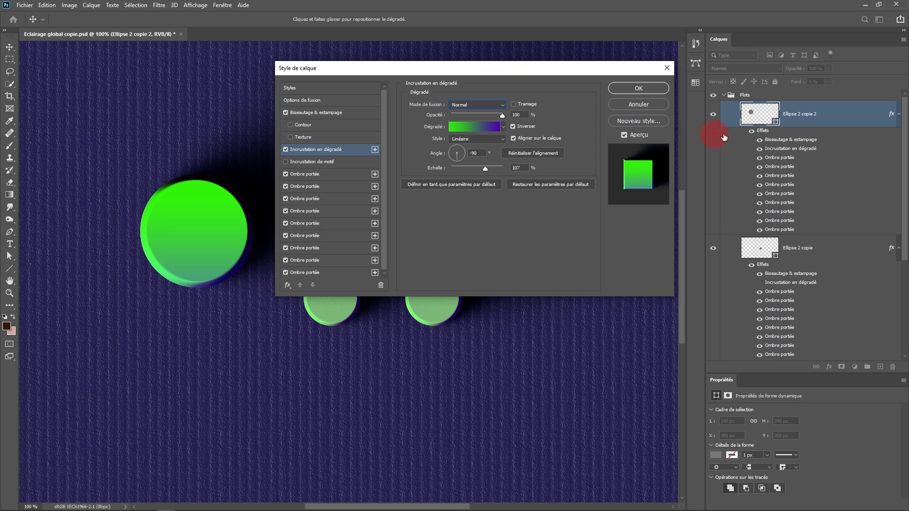
{"action": "left_click", "coordinate": [647, 90]}
Try the Incrustation blend mode on the large circle's gradient overlay and return it to Normal.
{"action": "left_click", "coordinate": [818, 114]}
{"action": "double_click", "coordinate": [820, 115]}
{"action": "left_click", "coordinate": [477, 106]}
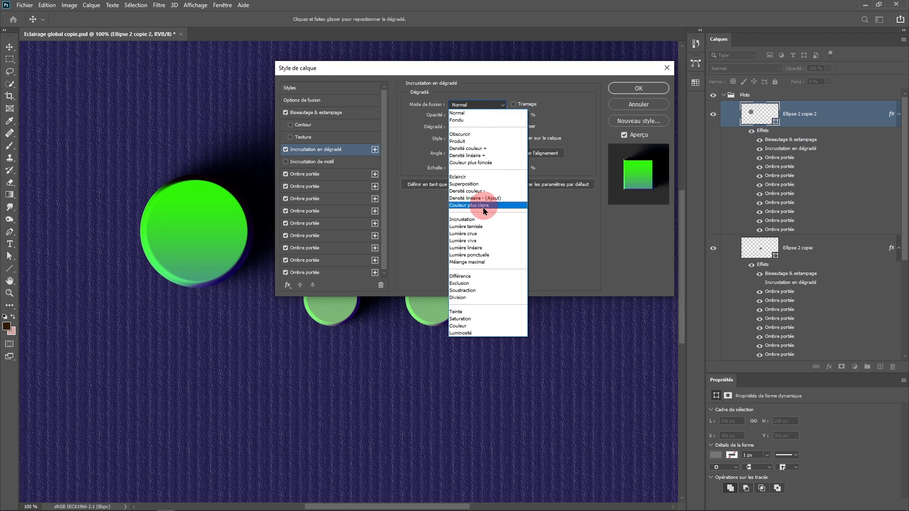
{"action": "left_click", "coordinate": [482, 220]}
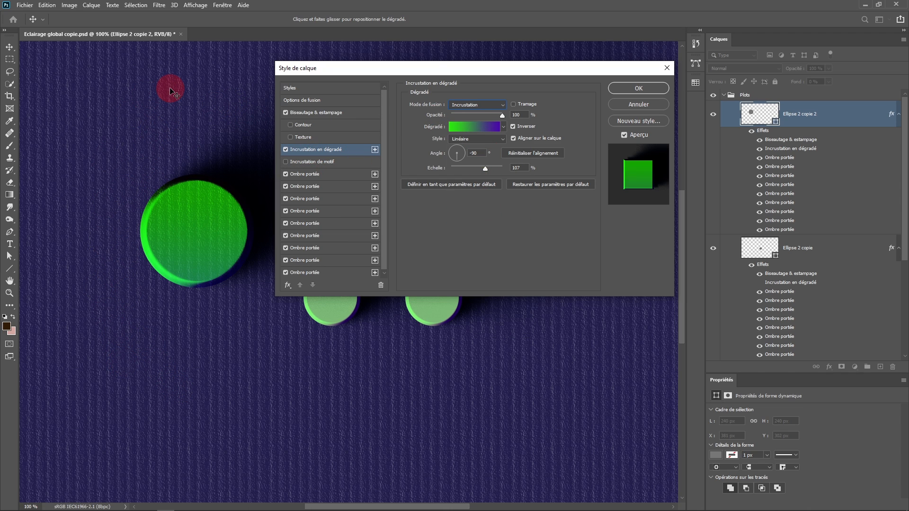
{"action": "left_click", "coordinate": [483, 104]}
{"action": "left_click", "coordinate": [477, 114]}
{"action": "left_click", "coordinate": [644, 92]}
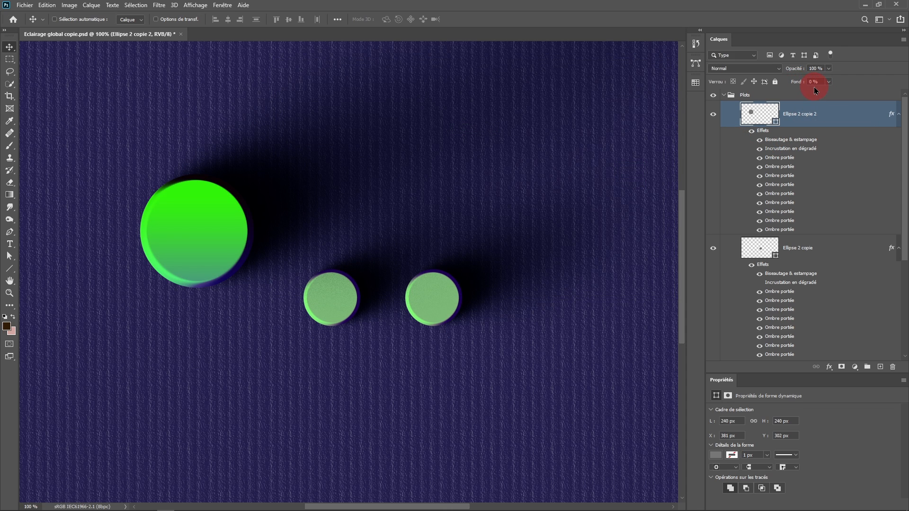
Examine the fill opacity setting in the large circle's blending options.
{"action": "double_click", "coordinate": [848, 125]}
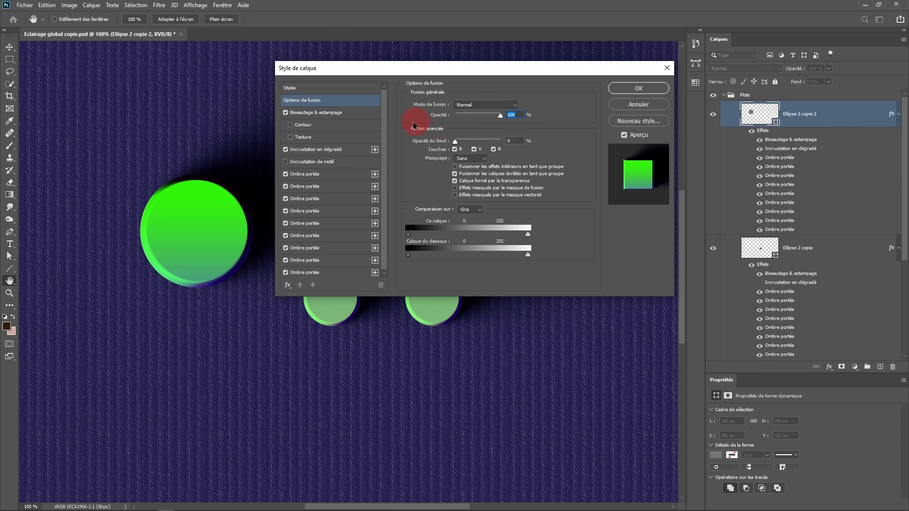
{"action": "left_click", "coordinate": [456, 143]}
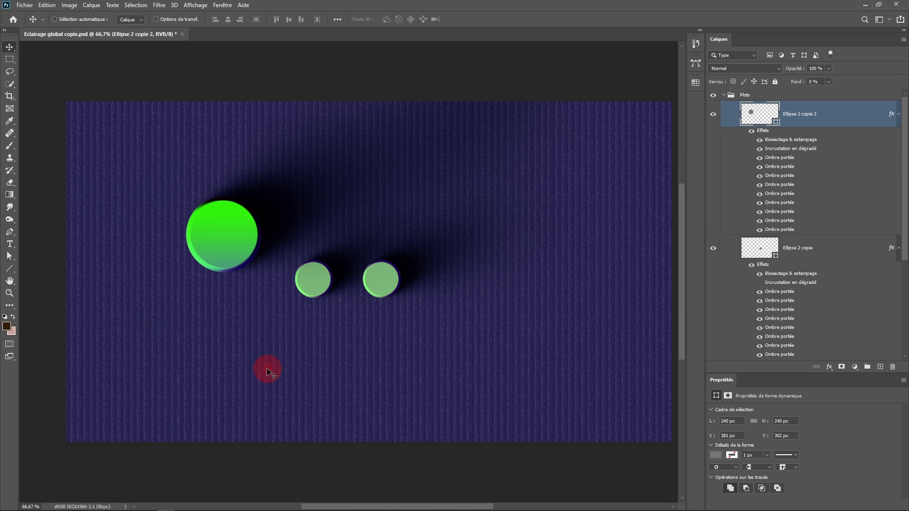
Add a text layer reading TEXTE below the circles.
{"action": "left_click", "coordinate": [9, 244]}
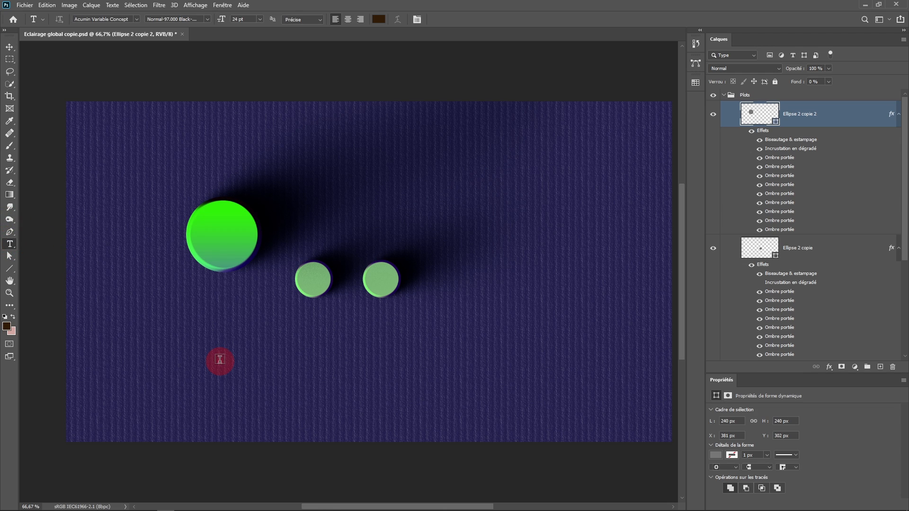
{"action": "left_click", "coordinate": [219, 361]}
{"action": "type", "text": "Lorem Ipsum"}
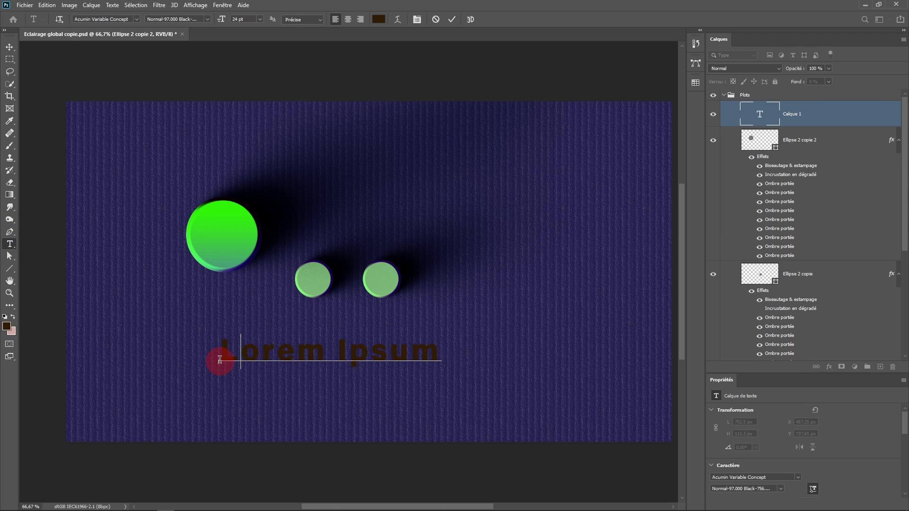
{"action": "type", "text": "TEXTE"}
{"action": "left_click", "coordinate": [267, 53]}
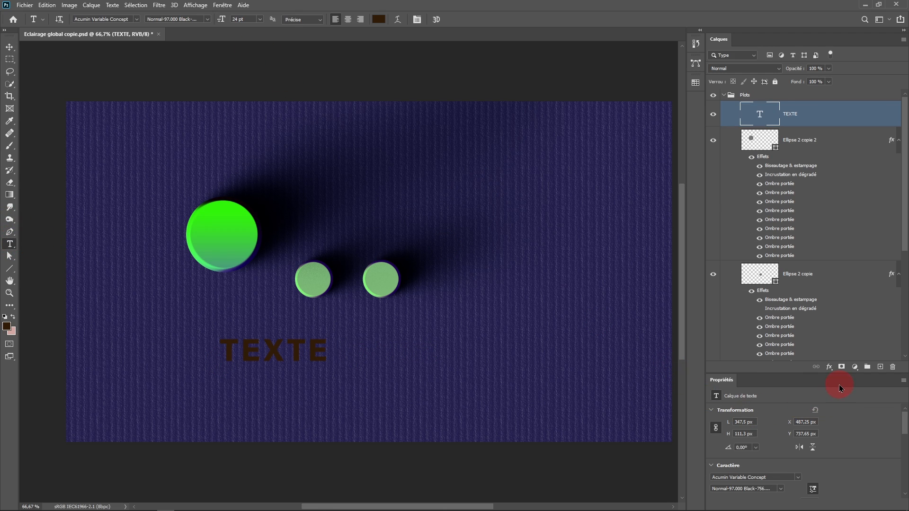
Change the colour of the text TEXTE to white.
{"action": "scroll", "coordinate": [905, 422], "scroll_direction": "down", "scroll_amount": 5}
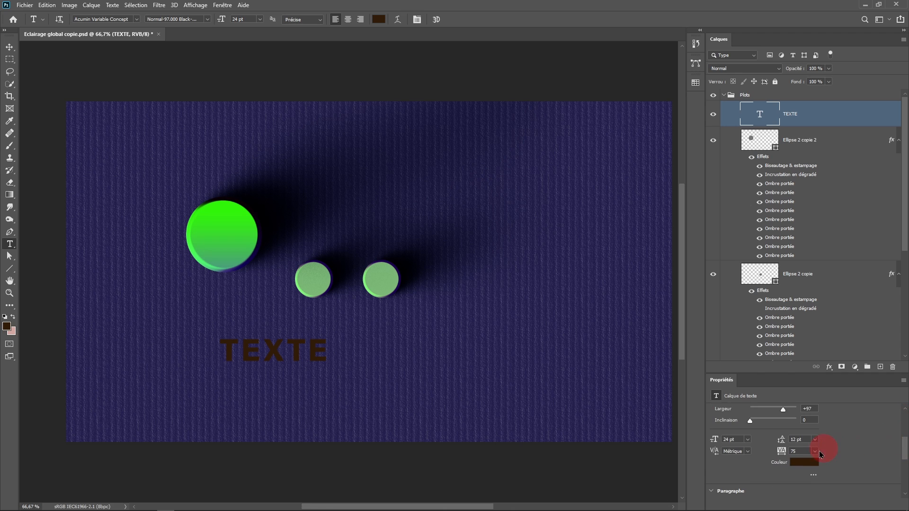
{"action": "left_click", "coordinate": [811, 466]}
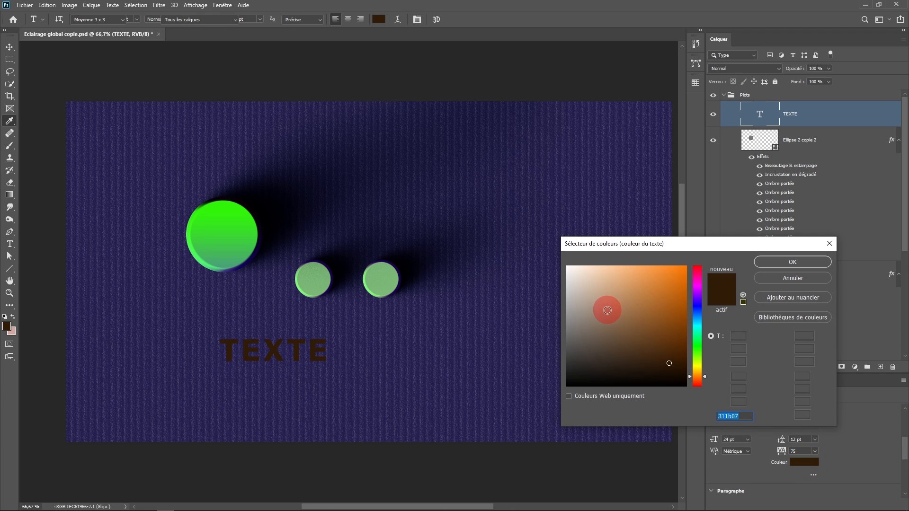
{"action": "left_click", "coordinate": [567, 267]}
{"action": "key", "text": "Return"}
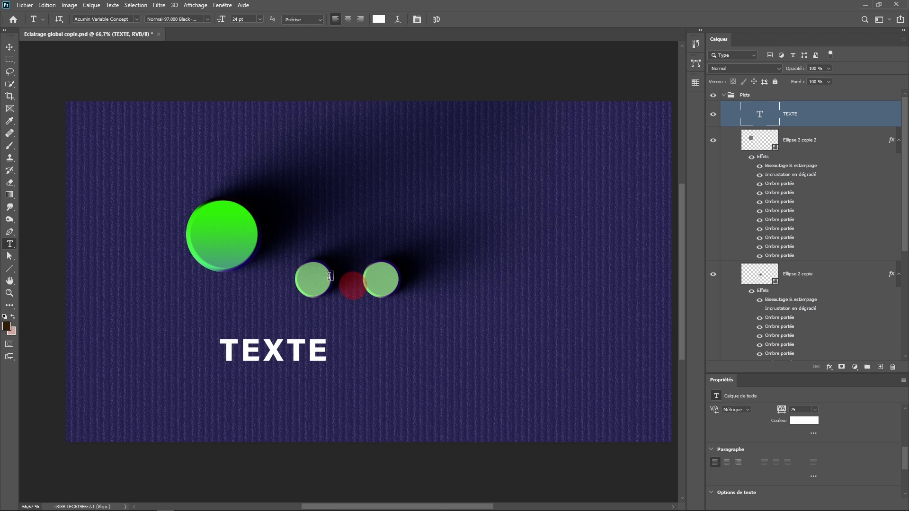
Copy all layer effects of the large circle onto the TEXTE layer and set the circle's fill opacity to 100 %.
{"action": "left_click", "coordinate": [761, 157]}
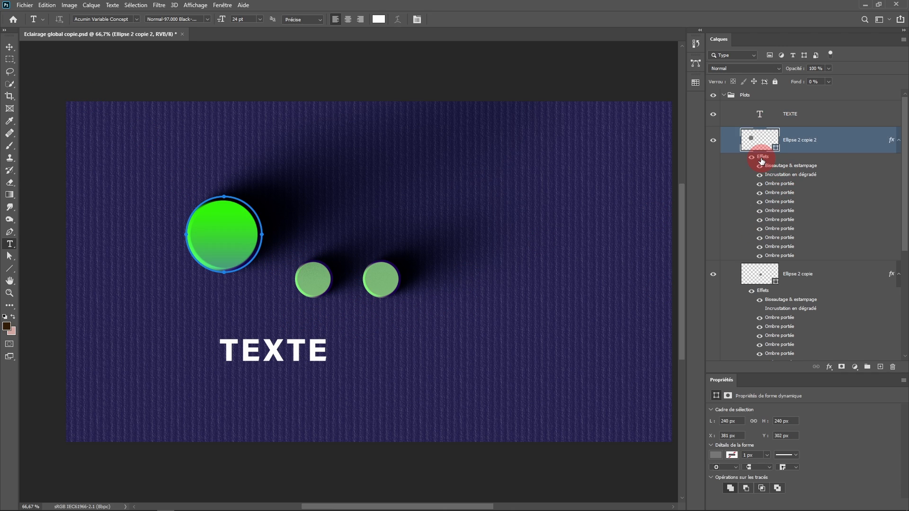
{"action": "left_click_drag", "start_coordinate": [762, 161], "coordinate": [775, 131]}
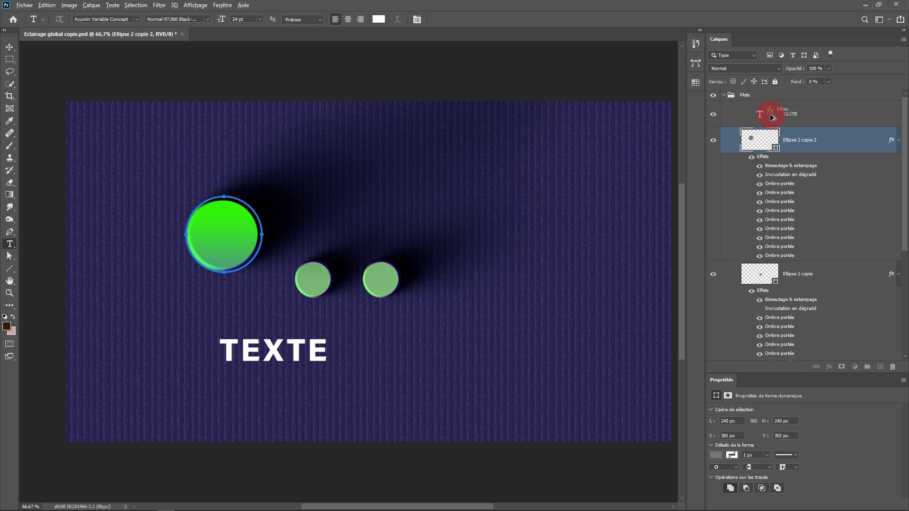
{"action": "left_click_drag", "start_coordinate": [772, 118], "coordinate": [772, 118]}
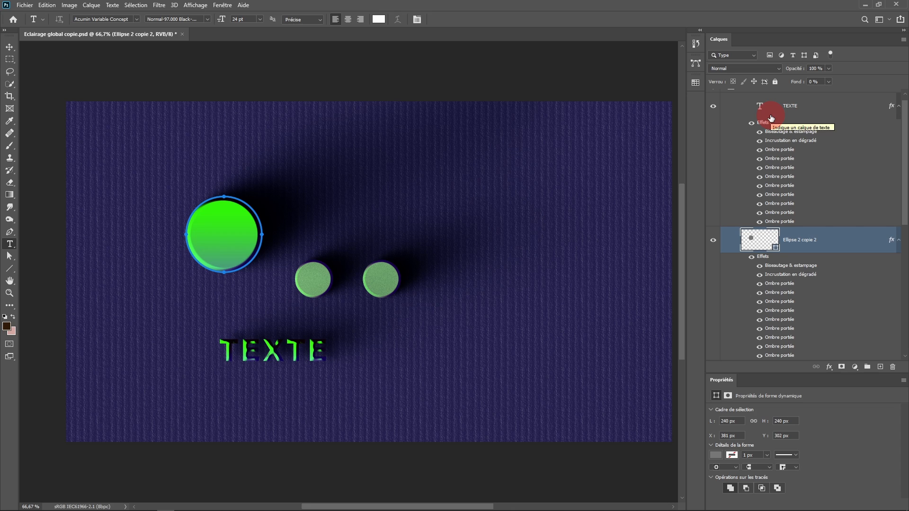
{"action": "left_click_drag", "start_coordinate": [796, 81], "coordinate": [873, 85]}
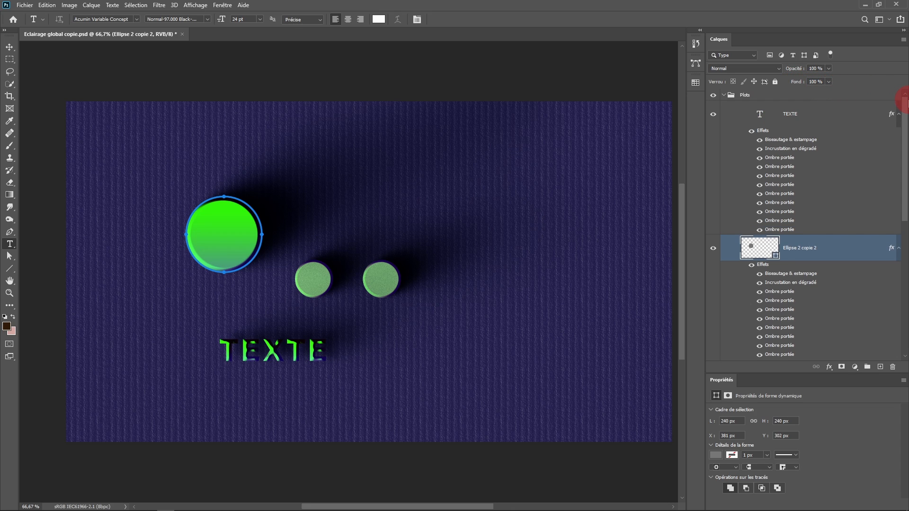
Set the bevel size of the TEXTE layer to 1 px and disable its gradient overlay.
{"action": "left_click", "coordinate": [772, 135]}
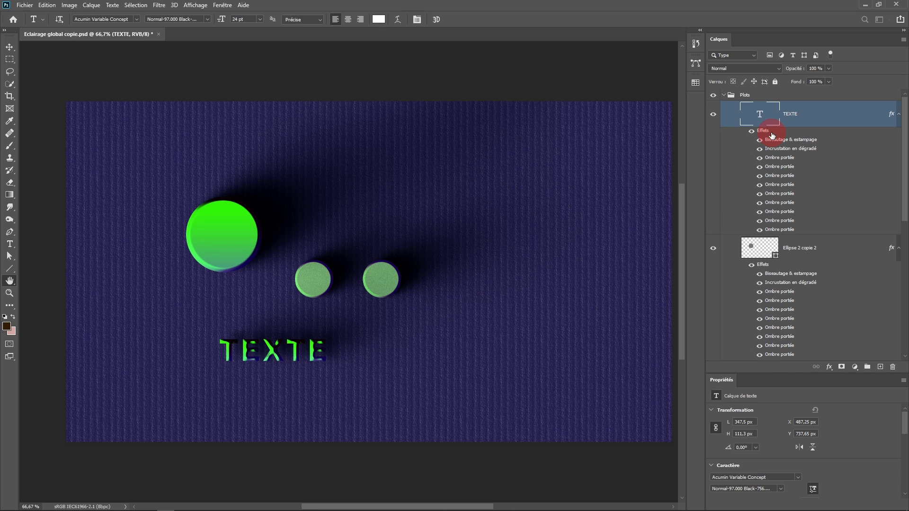
{"action": "double_click", "coordinate": [772, 135]}
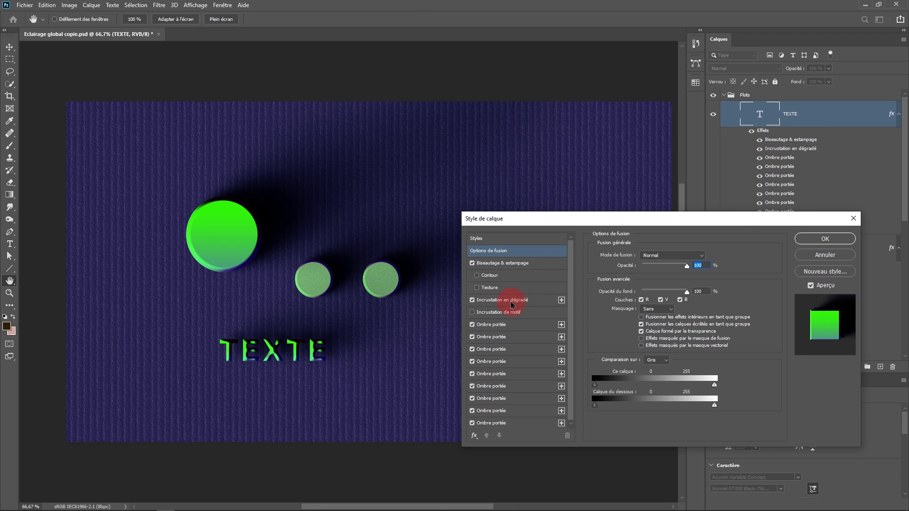
{"action": "left_click", "coordinate": [504, 263]}
{"action": "left_click_drag", "start_coordinate": [659, 295], "coordinate": [651, 294]}
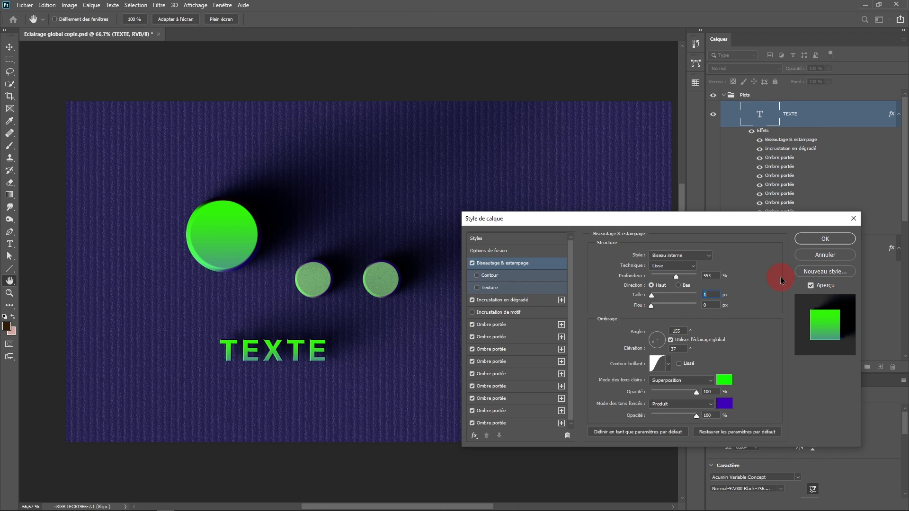
{"action": "left_click", "coordinate": [473, 301]}
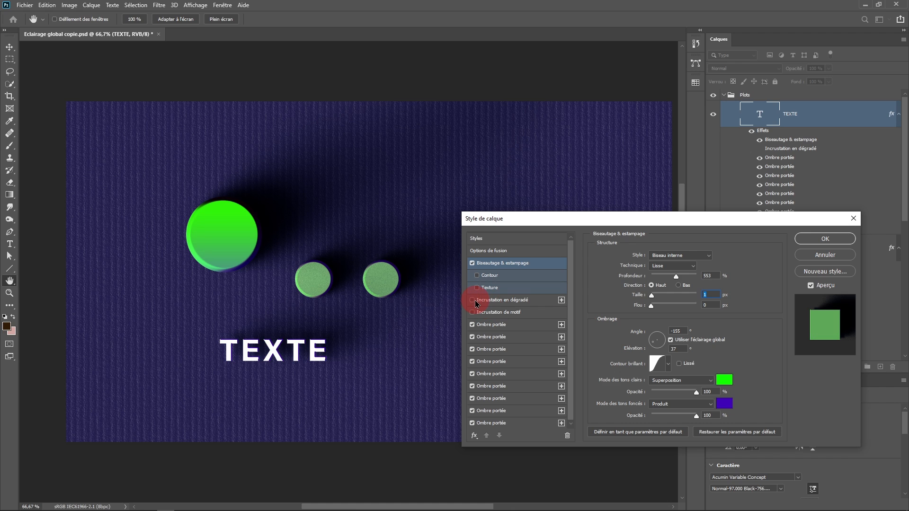
{"action": "left_click", "coordinate": [815, 240]}
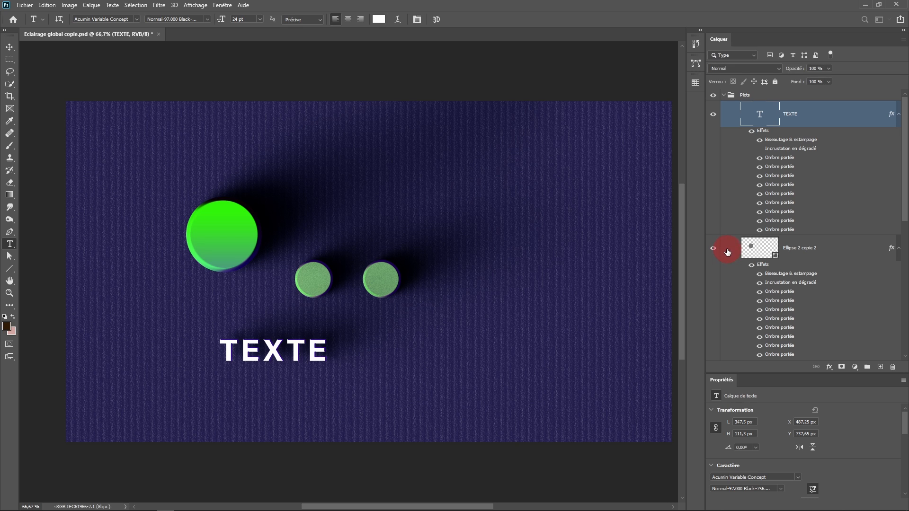
Hide the circle layers and move the text TEXTE up to about X 525 px, Y 175 px.
{"action": "scroll", "coordinate": [890, 213], "scroll_direction": "down", "scroll_amount": 2}
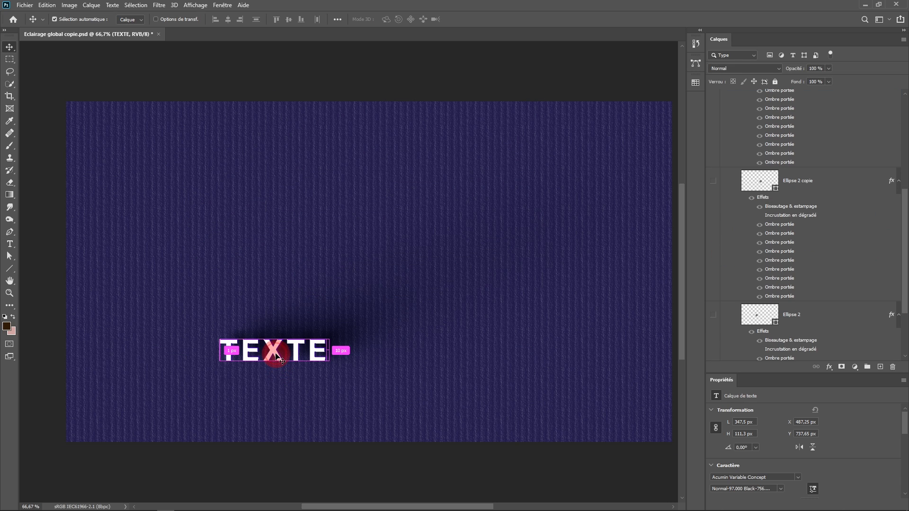
{"action": "left_click_drag", "start_coordinate": [281, 361], "coordinate": [285, 178]}
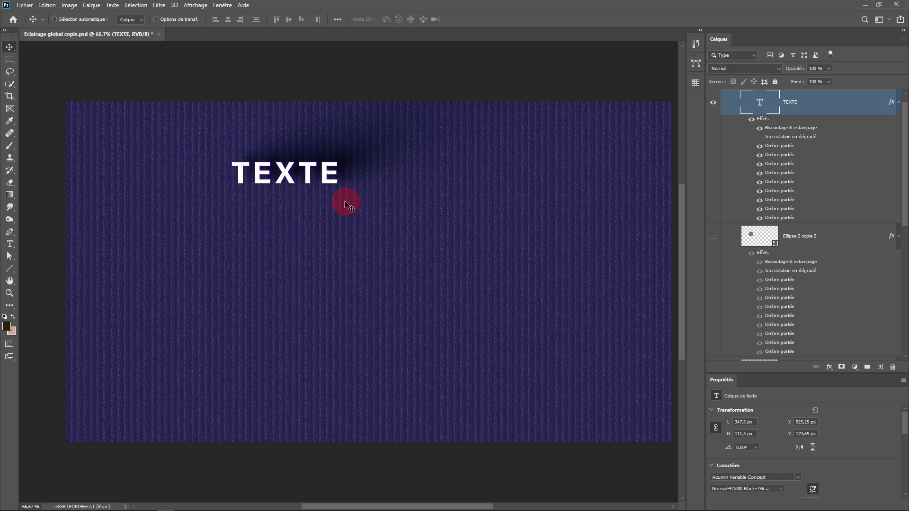
Set the document's global light to an angle of 120° and an elevation of 42°.
{"action": "left_click", "coordinate": [91, 5]}
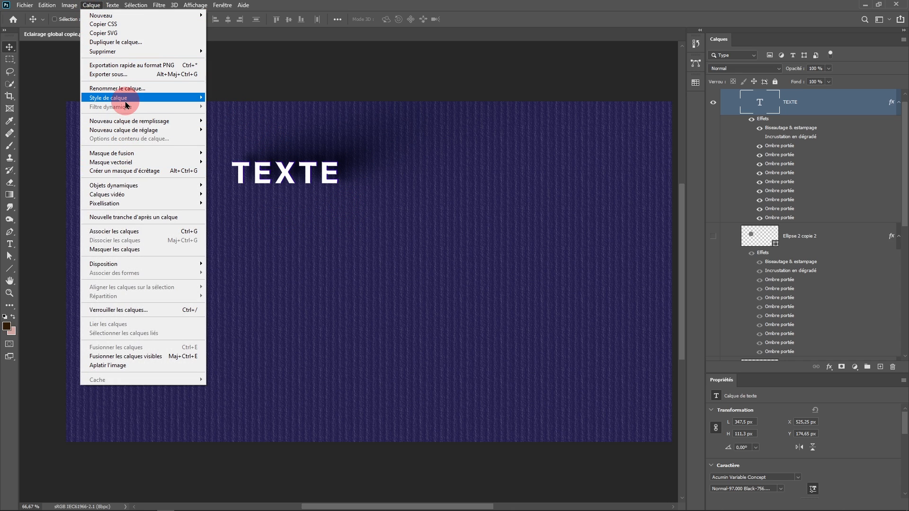
{"action": "mouse_move", "coordinate": [122, 99]}
{"action": "left_click", "coordinate": [237, 240]}
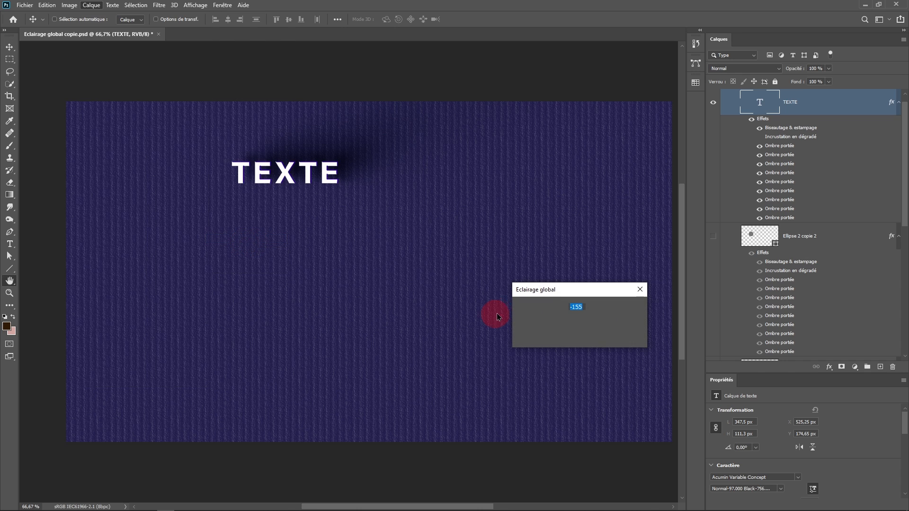
{"action": "left_click", "coordinate": [556, 321]}
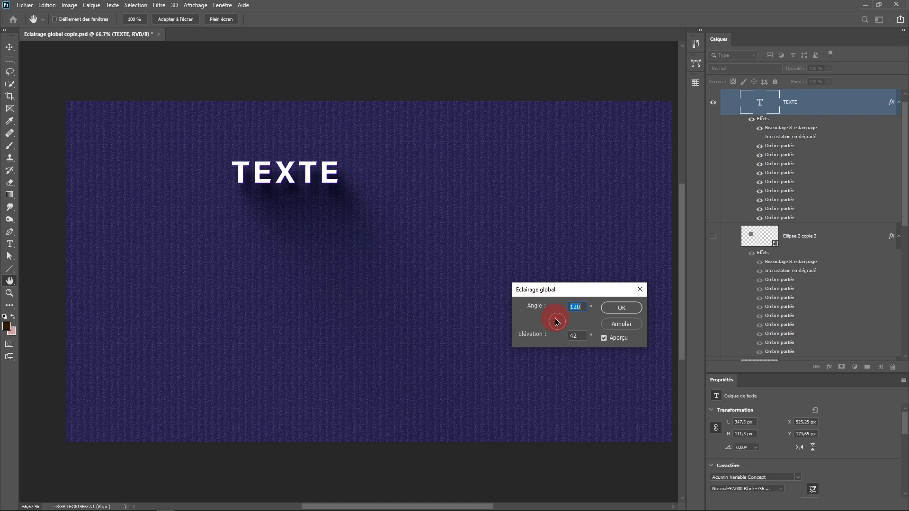
{"action": "key", "text": "Return"}
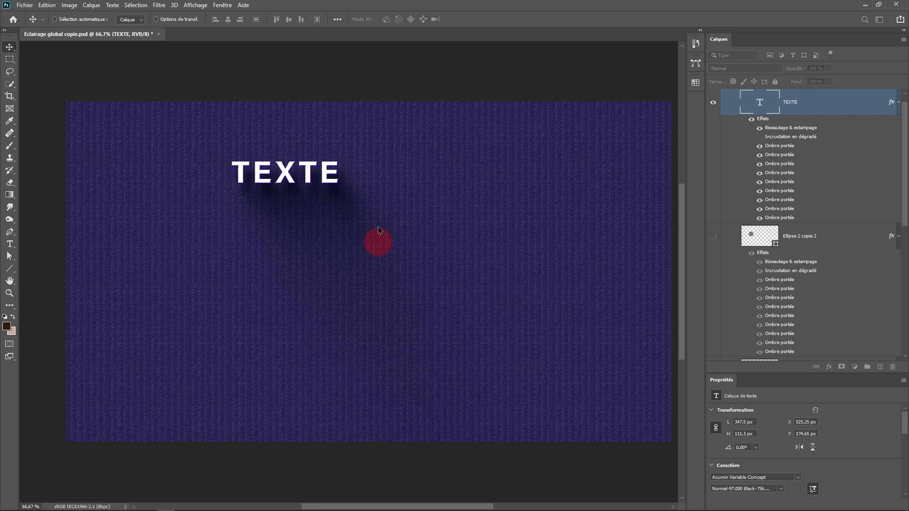
Reduce the fill opacity of the TEXTE layer to 0 %.
{"action": "left_click", "coordinate": [312, 186], "text": "ctrl"}
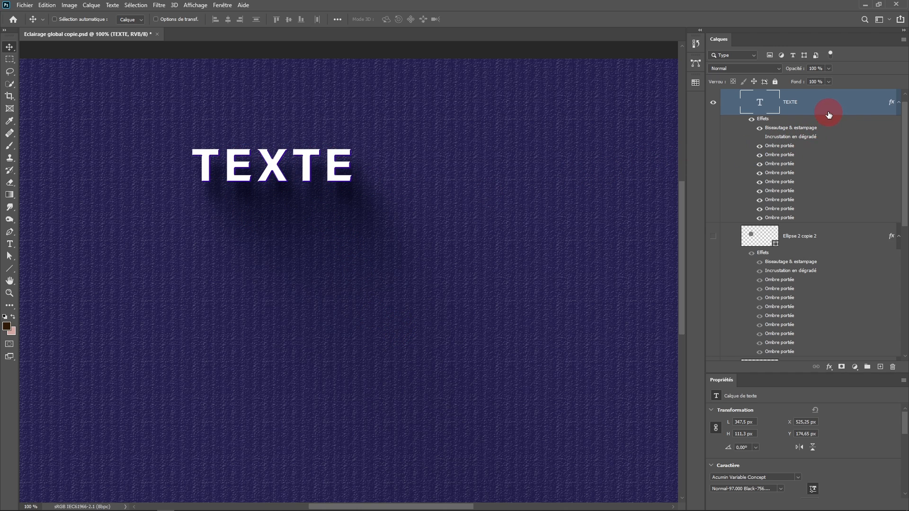
{"action": "scroll", "coordinate": [822, 106], "scroll_direction": "up", "scroll_amount": 1}
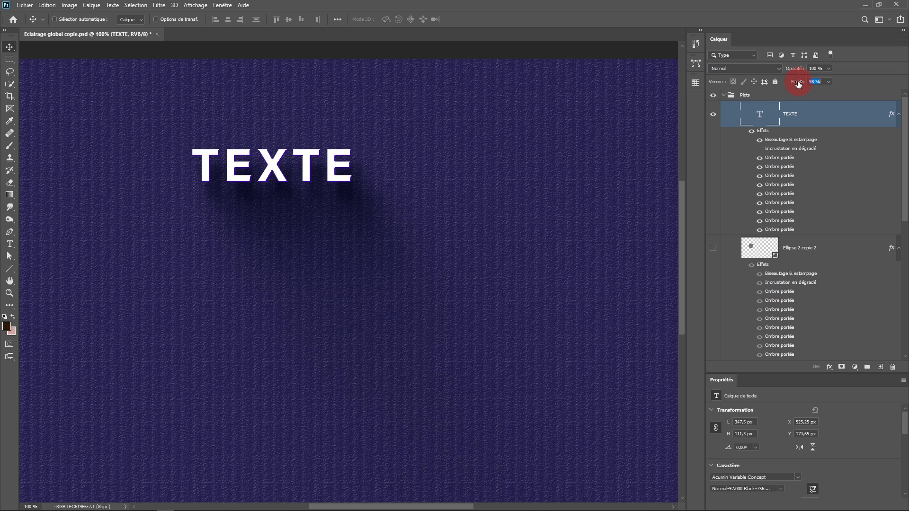
{"action": "mouse_move", "coordinate": [793, 84]}
{"action": "left_mouse_down"}
{"action": "mouse_move", "coordinate": [741, 88]}
{"action": "mouse_move", "coordinate": [540, 147]}
{"action": "left_mouse_up"}
{"action": "left_click_drag", "start_coordinate": [266, 148], "coordinate": [194, 163]}
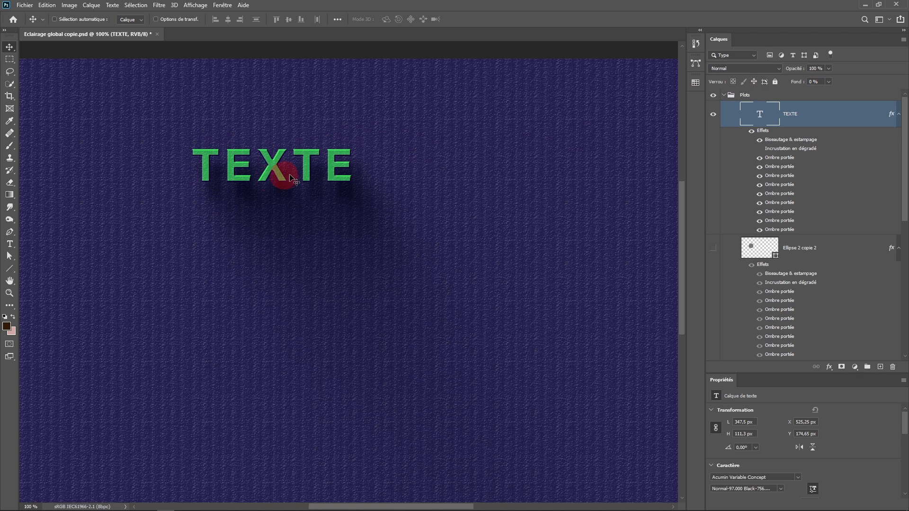
Set the highlight opacity of the TEXTE layer's Bevel & Emboss effect to 0 %.
{"action": "double_click", "coordinate": [790, 142]}
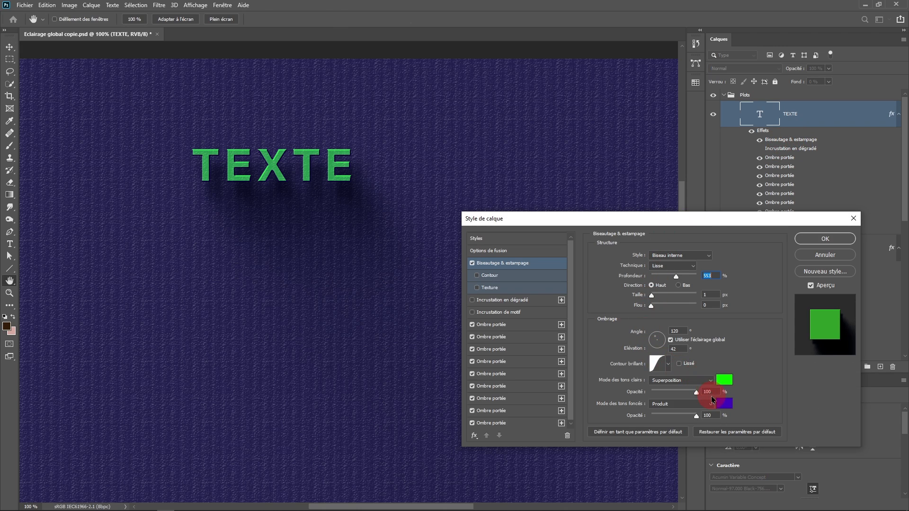
{"action": "left_click_drag", "start_coordinate": [699, 395], "coordinate": [651, 393]}
{"action": "left_click_drag", "start_coordinate": [315, 172], "coordinate": [234, 142]}
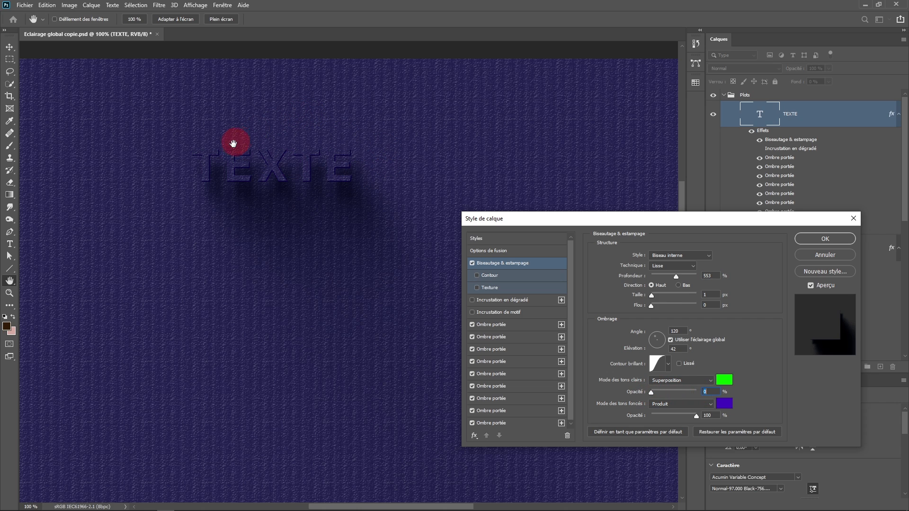
{"action": "mouse_move", "coordinate": [302, 161]}
{"action": "left_mouse_down"}
{"action": "mouse_move", "coordinate": [351, 177]}
{"action": "mouse_move", "coordinate": [202, 171]}
{"action": "mouse_move", "coordinate": [343, 229]}
{"action": "mouse_move", "coordinate": [419, 325]}
{"action": "mouse_move", "coordinate": [295, 180]}
{"action": "mouse_move", "coordinate": [402, 333]}
{"action": "left_mouse_up"}
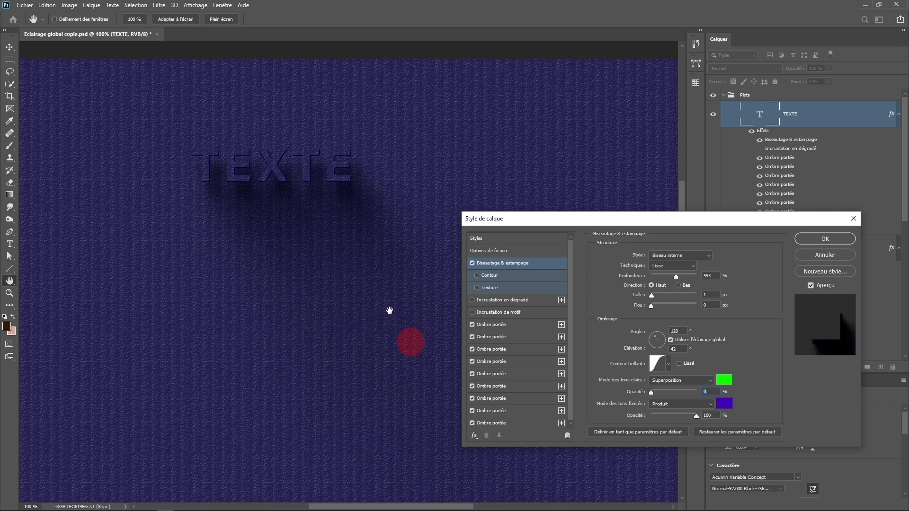
{"action": "key", "text": "Return"}
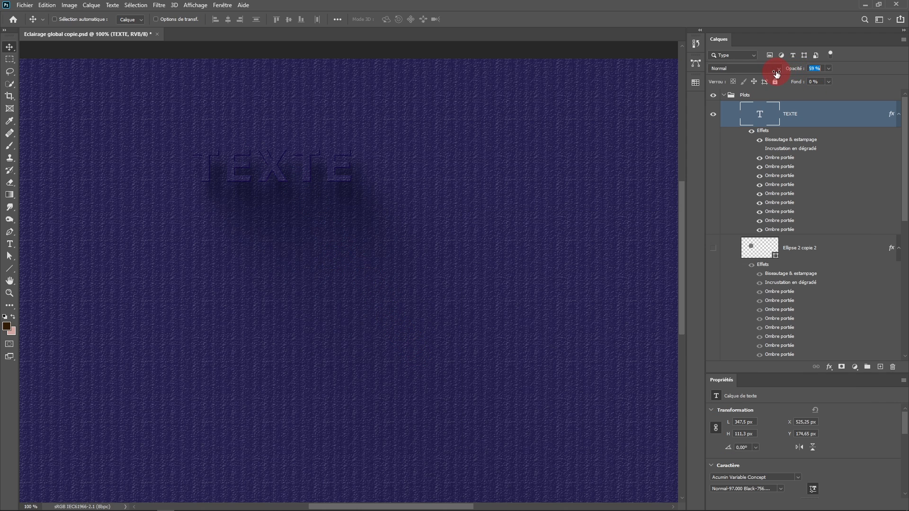
Try a lower overall opacity on the TEXTE layer and return it to 100 %, keeping its fill at 0 %.
{"action": "left_click_drag", "start_coordinate": [769, 74], "coordinate": [868, 89]}
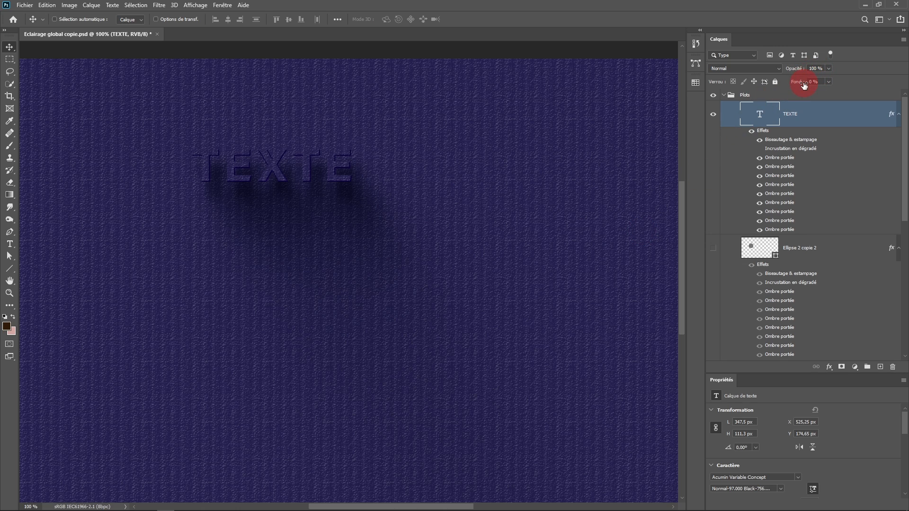
{"action": "left_click_drag", "start_coordinate": [799, 91], "coordinate": [553, 65]}
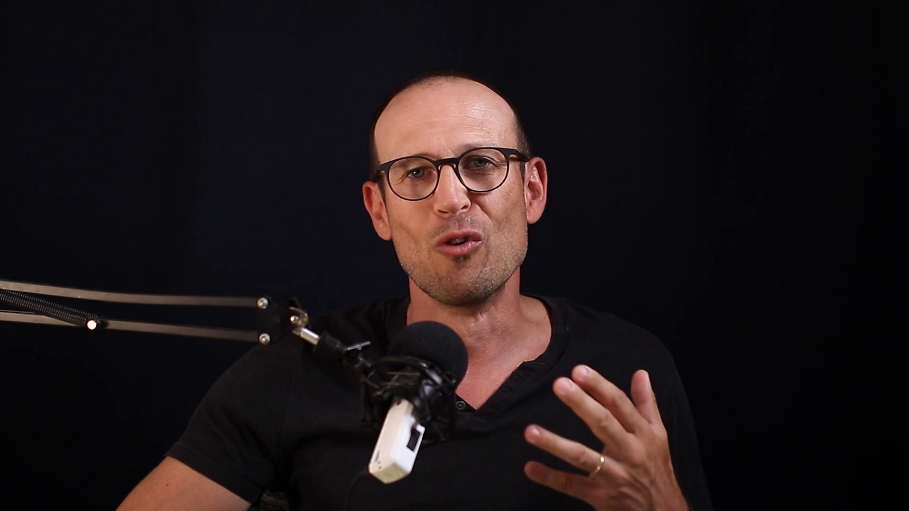